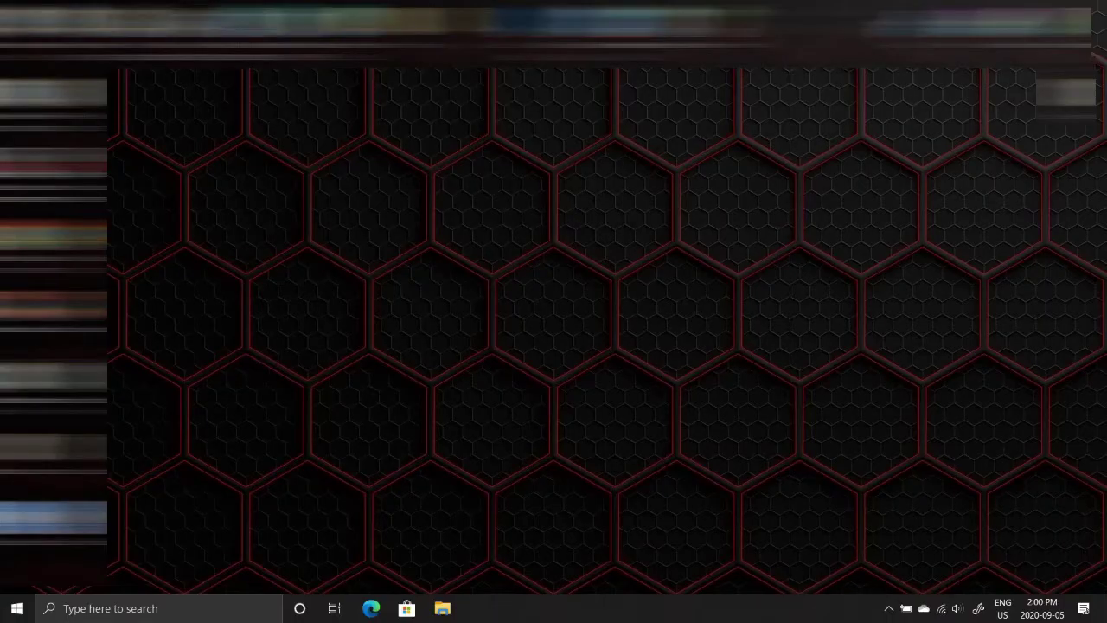
{"action": "left_click", "coordinate": [371, 609]}
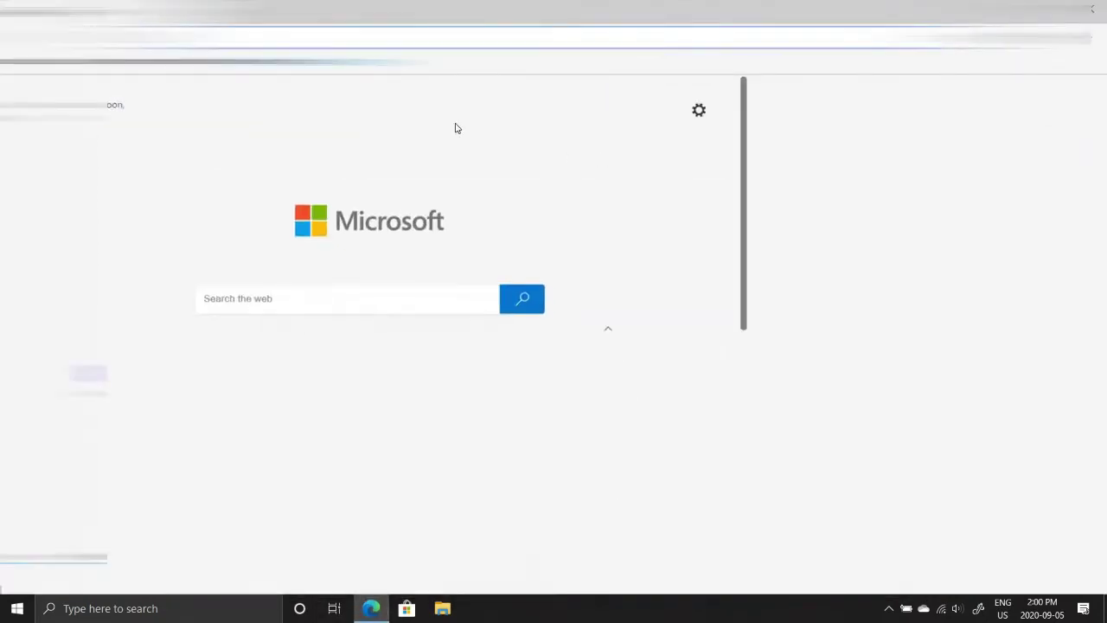
{"action": "type", "text": "https://www.bluestacks.com/"}
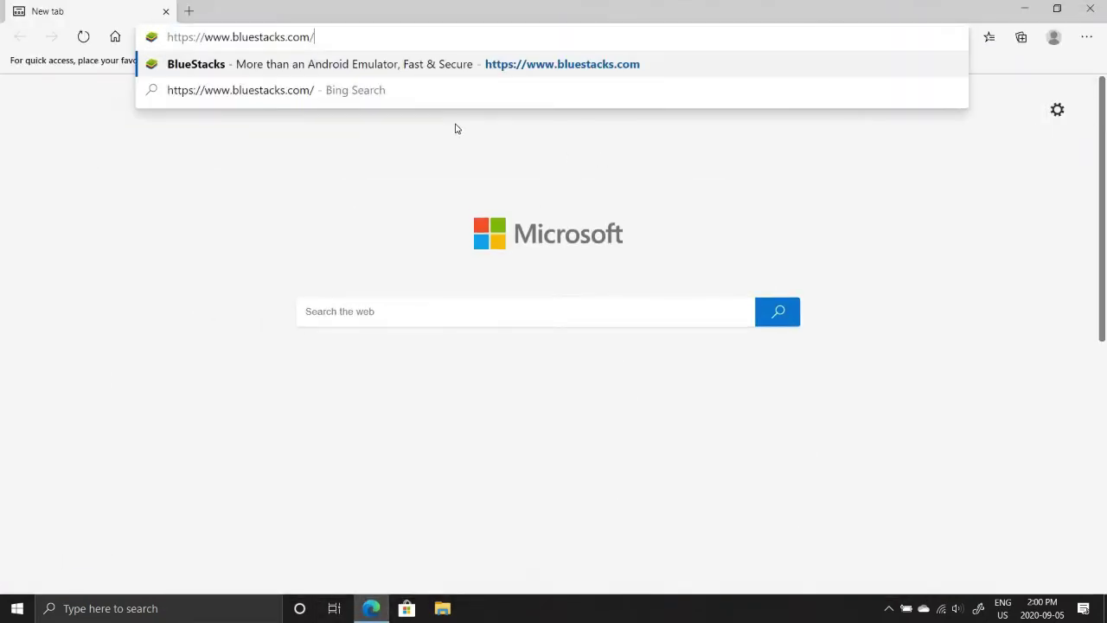
{"action": "key", "text": "Return"}
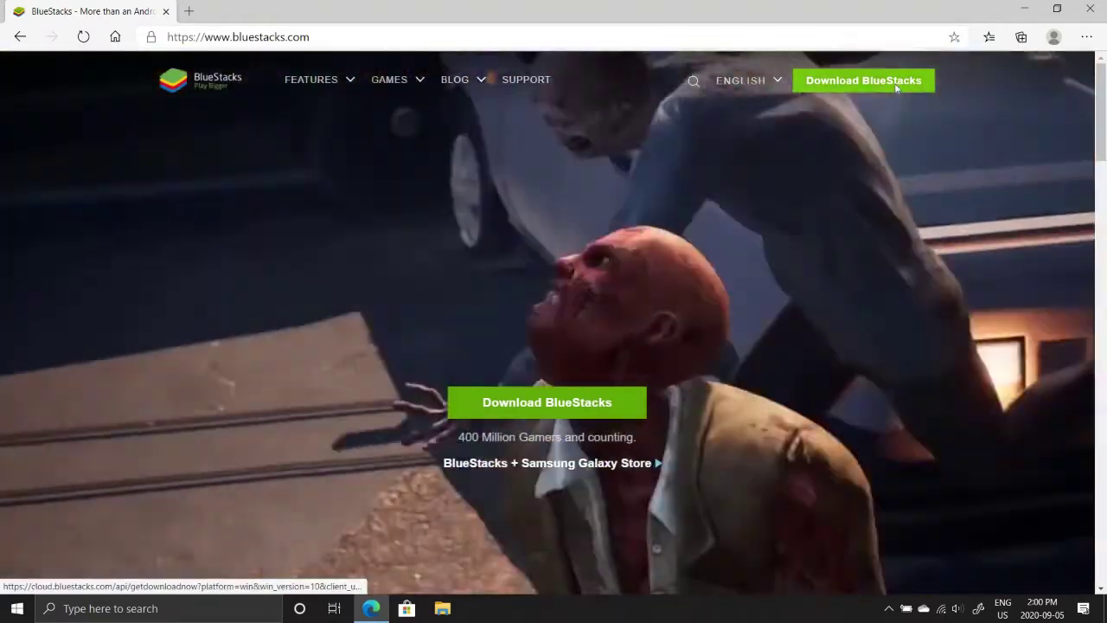
{"action": "left_click", "coordinate": [896, 87]}
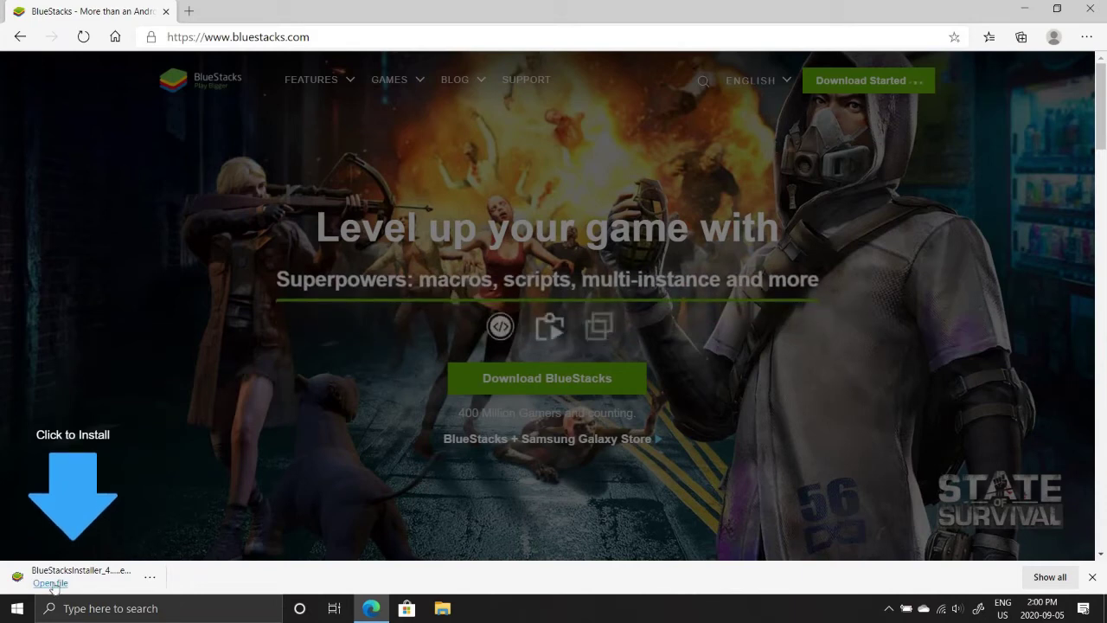
{"action": "left_click", "coordinate": [50, 583]}
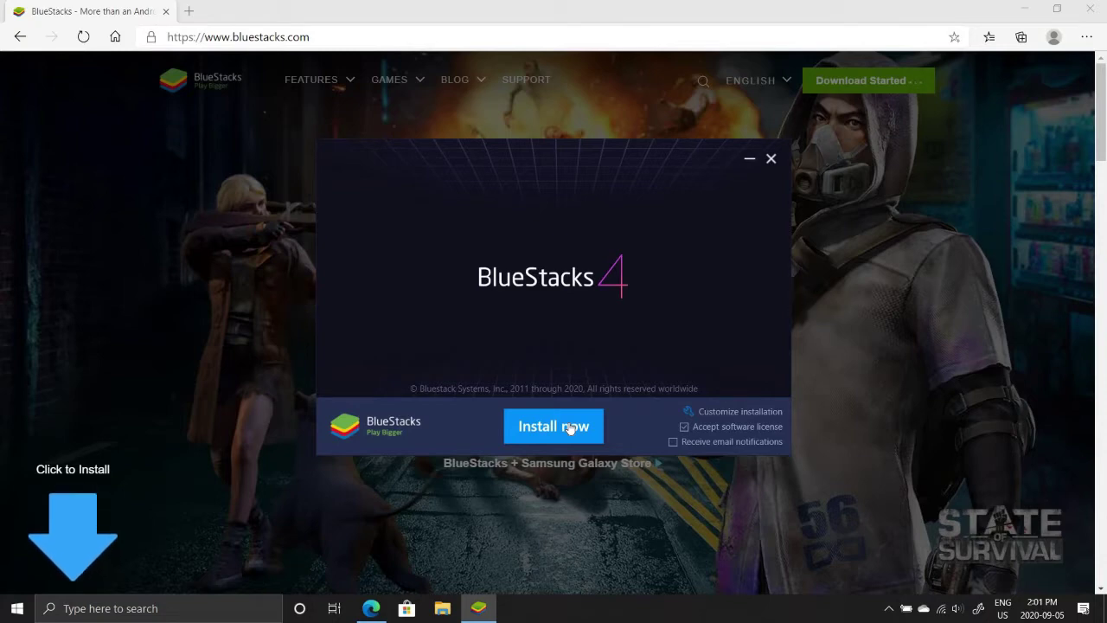
{"action": "left_click", "coordinate": [584, 429]}
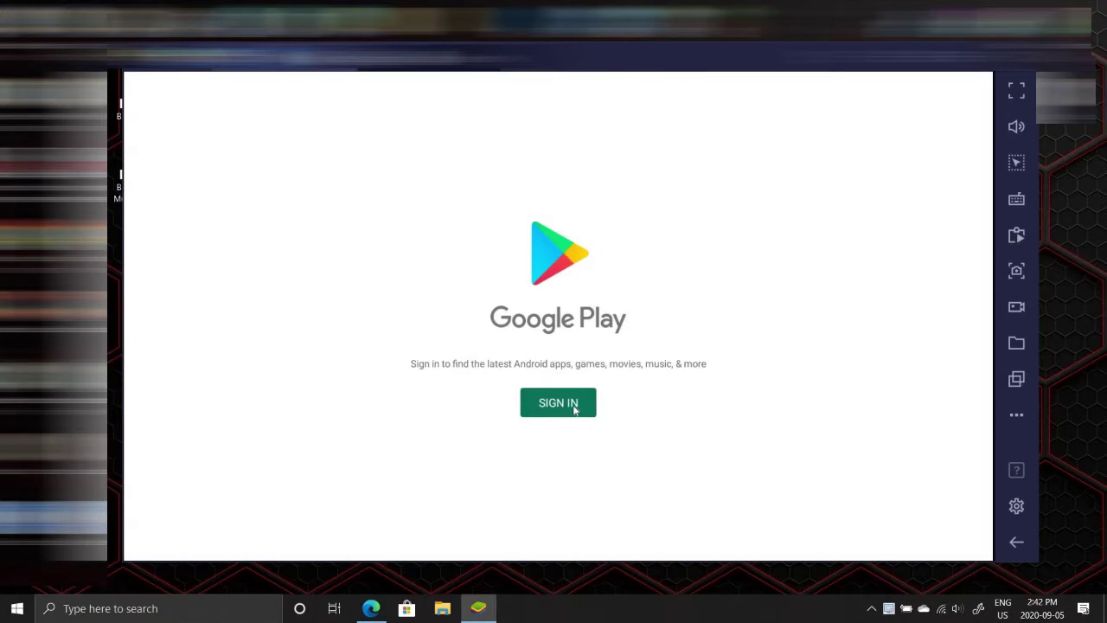
Sign in to Google Play with a Google account, accepting the welcome terms and the Google services settings.
{"action": "left_click", "coordinate": [574, 411]}
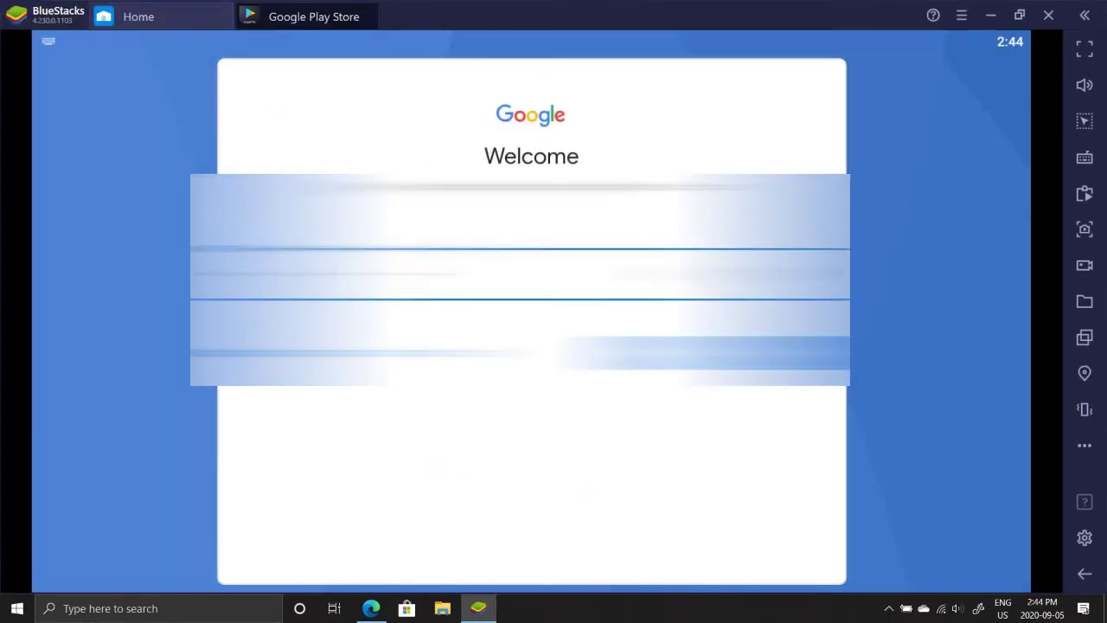
{"action": "left_click", "coordinate": [766, 423]}
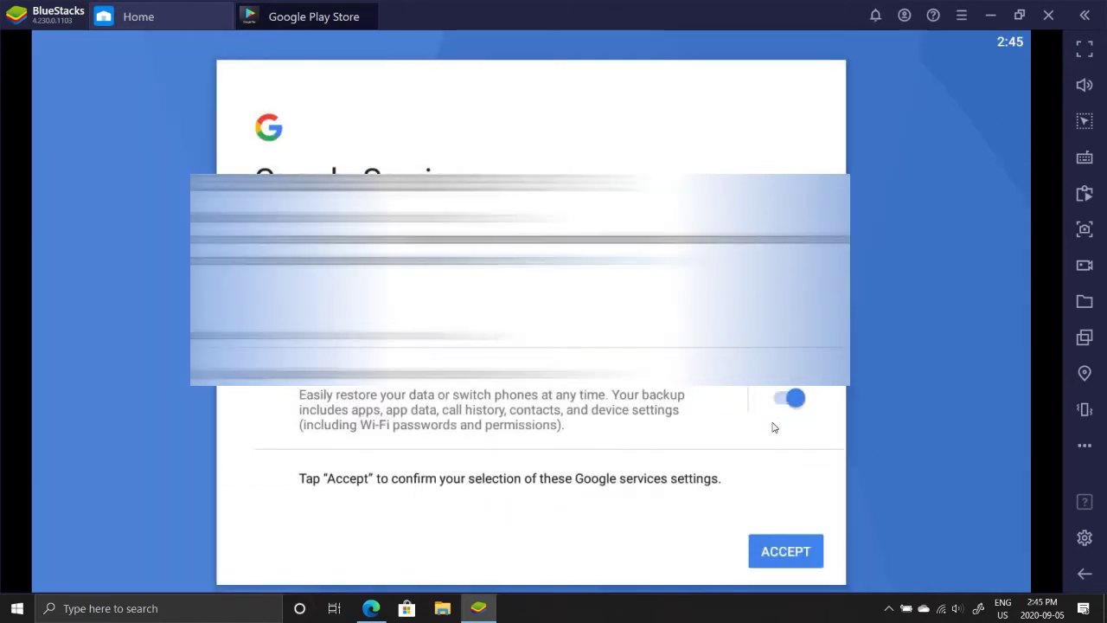
{"action": "left_click", "coordinate": [784, 551]}
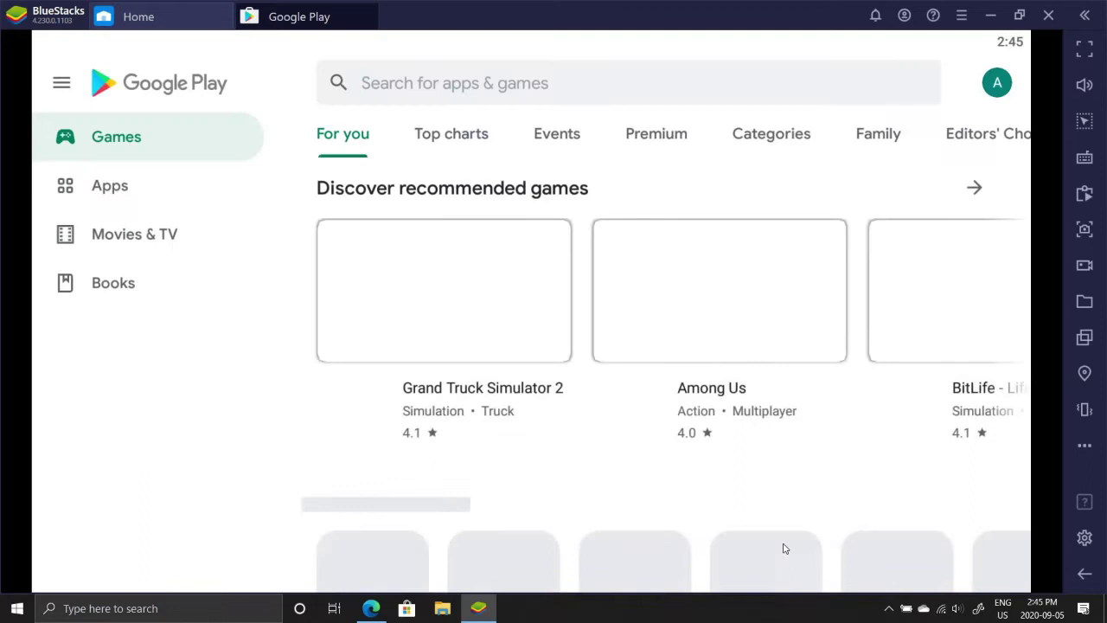
Search Google Play for pixel car racer and install the Pixel Car Racer game by Studio Furukawa.
{"action": "left_click", "coordinate": [545, 89]}
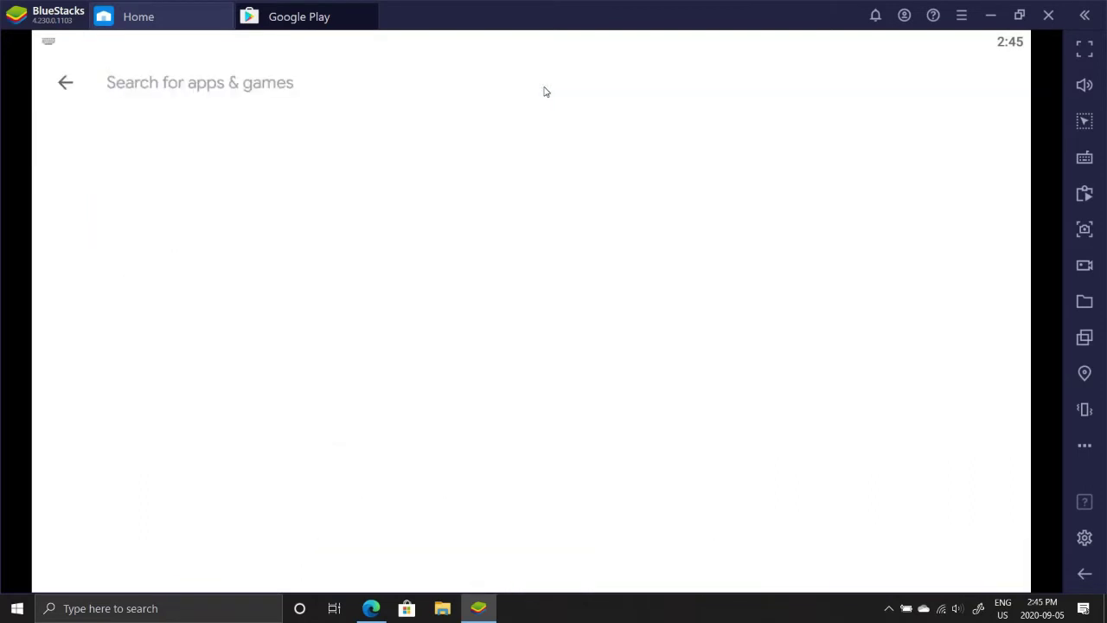
{"action": "type", "text": "pixel"}
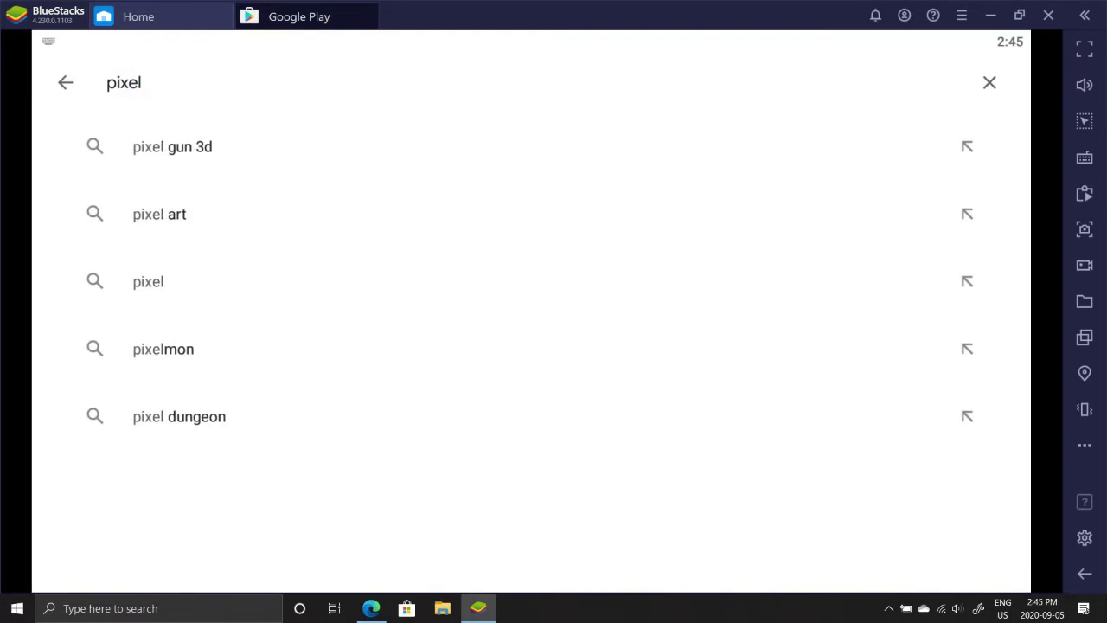
{"action": "type", "text": " car racer"}
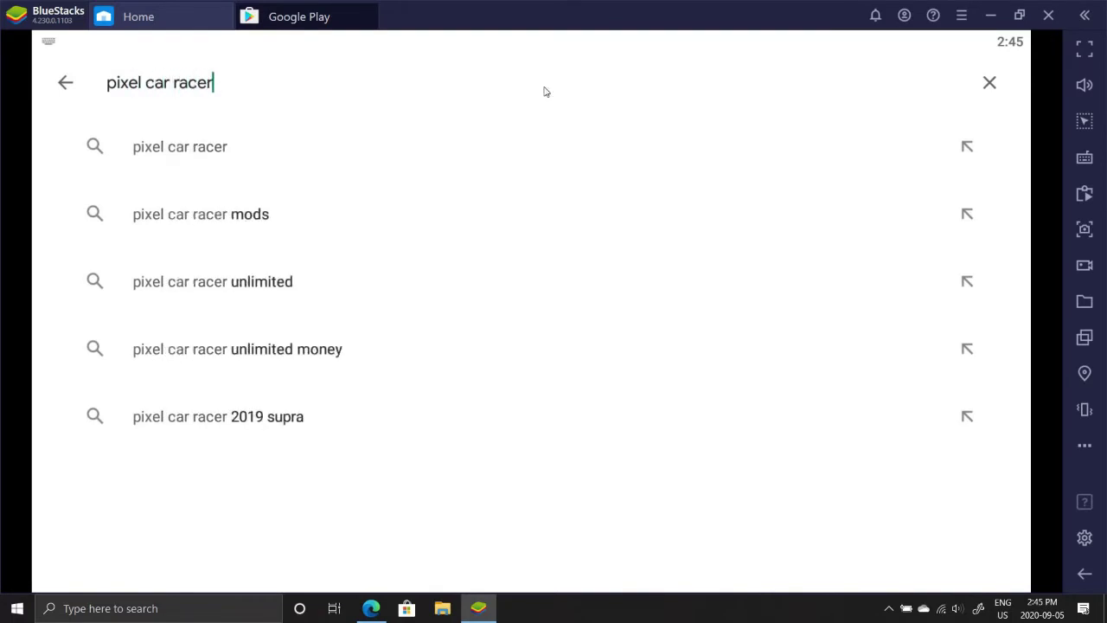
{"action": "key", "text": "Return"}
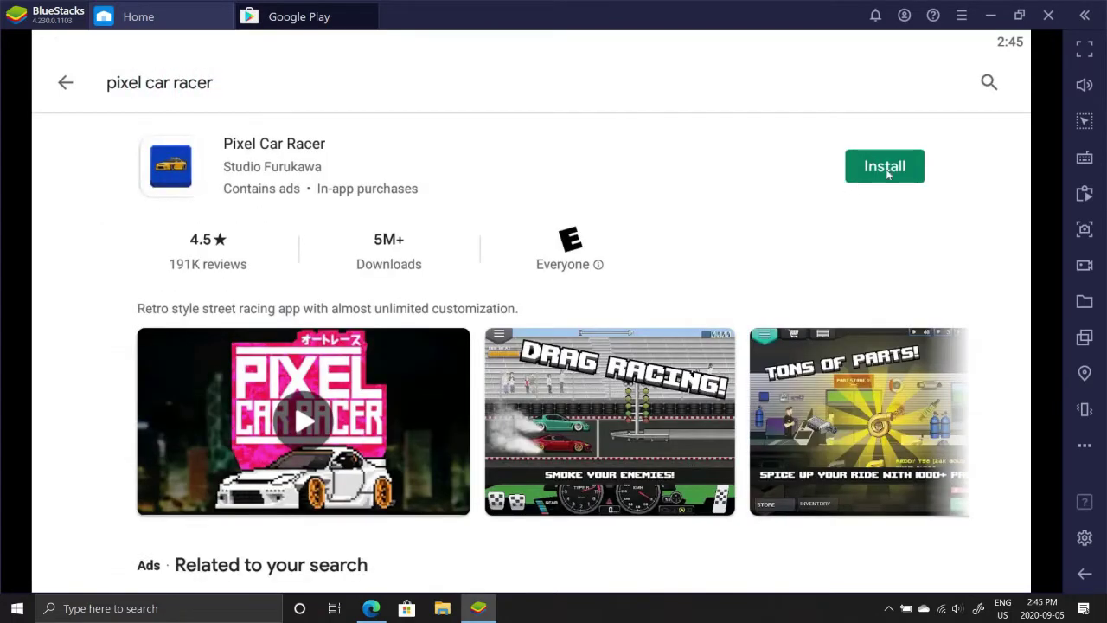
{"action": "left_click", "coordinate": [885, 170]}
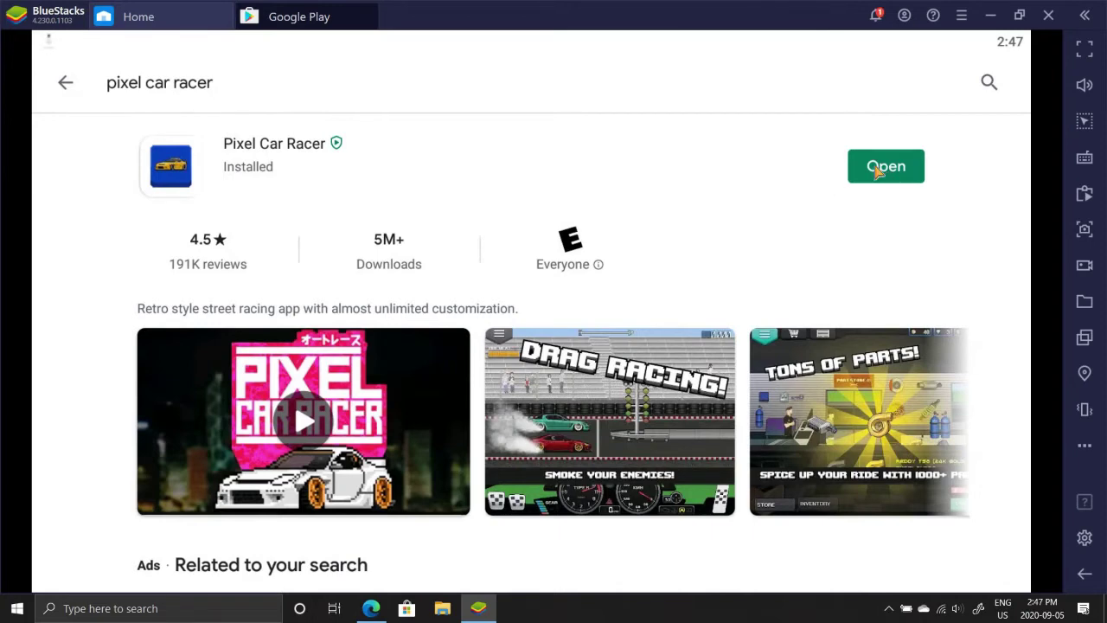
Launch Pixel Car Racer, then submit a player name with the privacy policy accepted.
{"action": "left_click", "coordinate": [876, 171]}
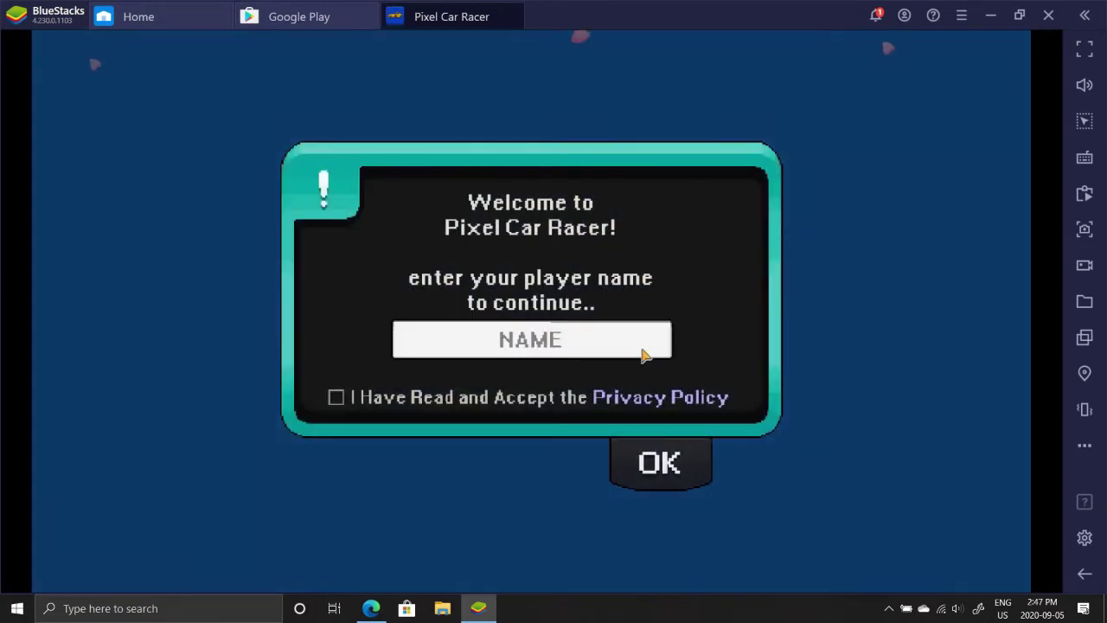
{"action": "left_click", "coordinate": [563, 350]}
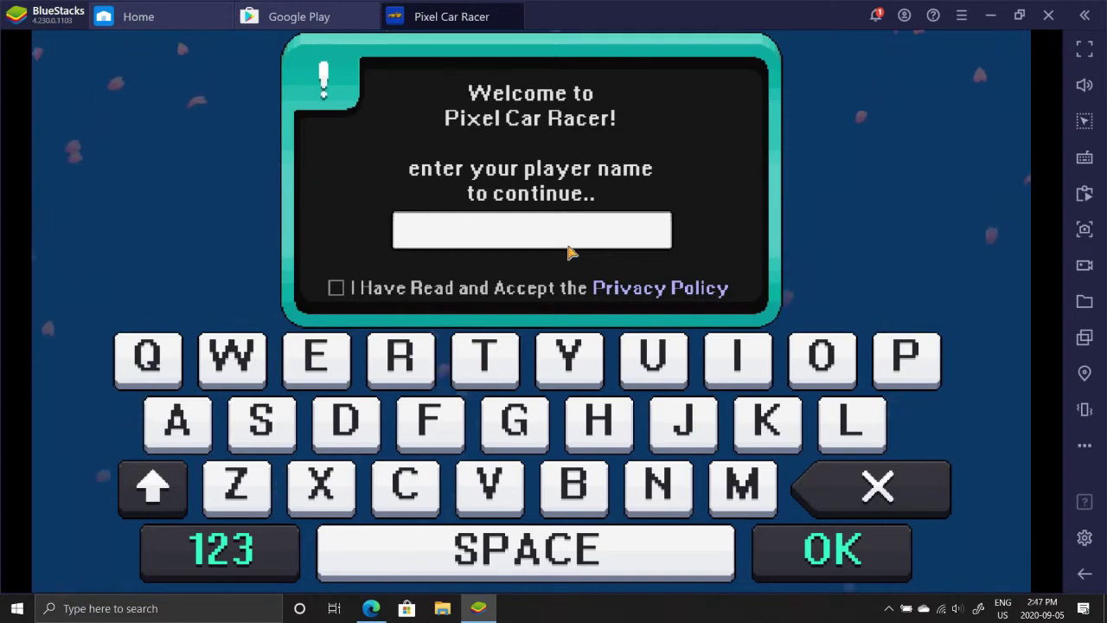
{"action": "left_click", "coordinate": [360, 428]}
{"action": "left_click", "coordinate": [176, 427]}
{"action": "left_click", "coordinate": [489, 486]}
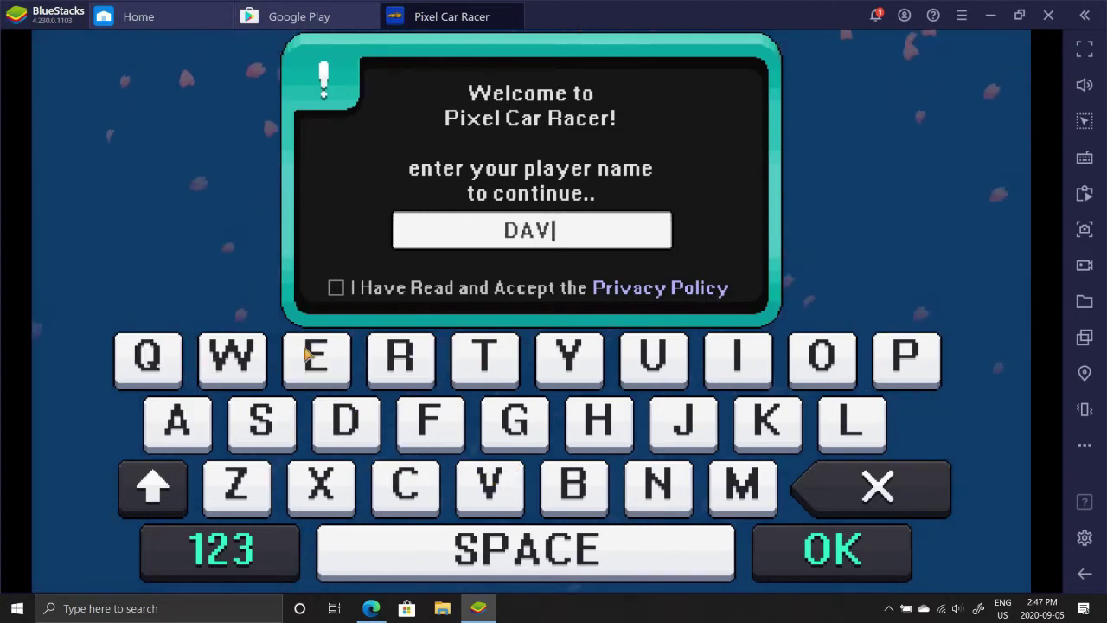
{"action": "left_click", "coordinate": [311, 353]}
{"action": "left_click", "coordinate": [335, 288]}
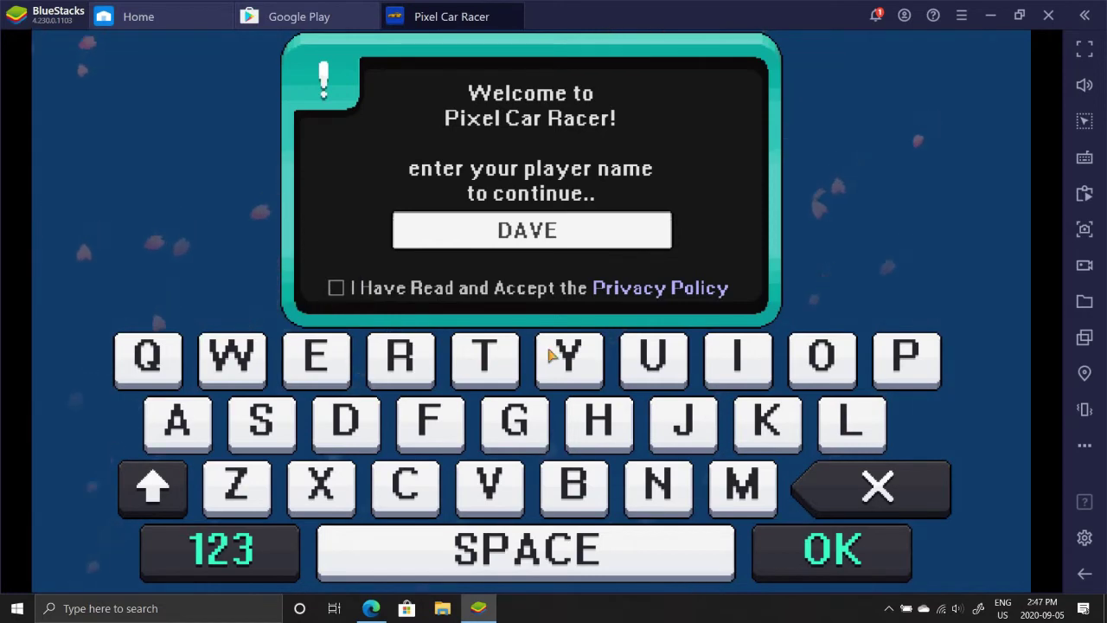
{"action": "left_click", "coordinate": [822, 573]}
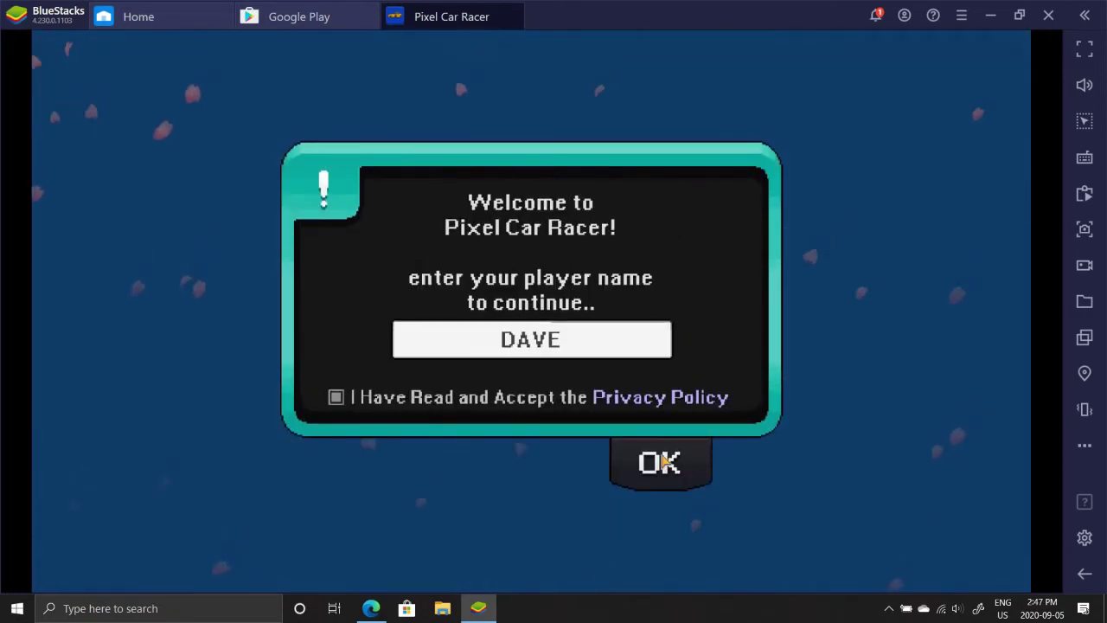
{"action": "left_click", "coordinate": [661, 460]}
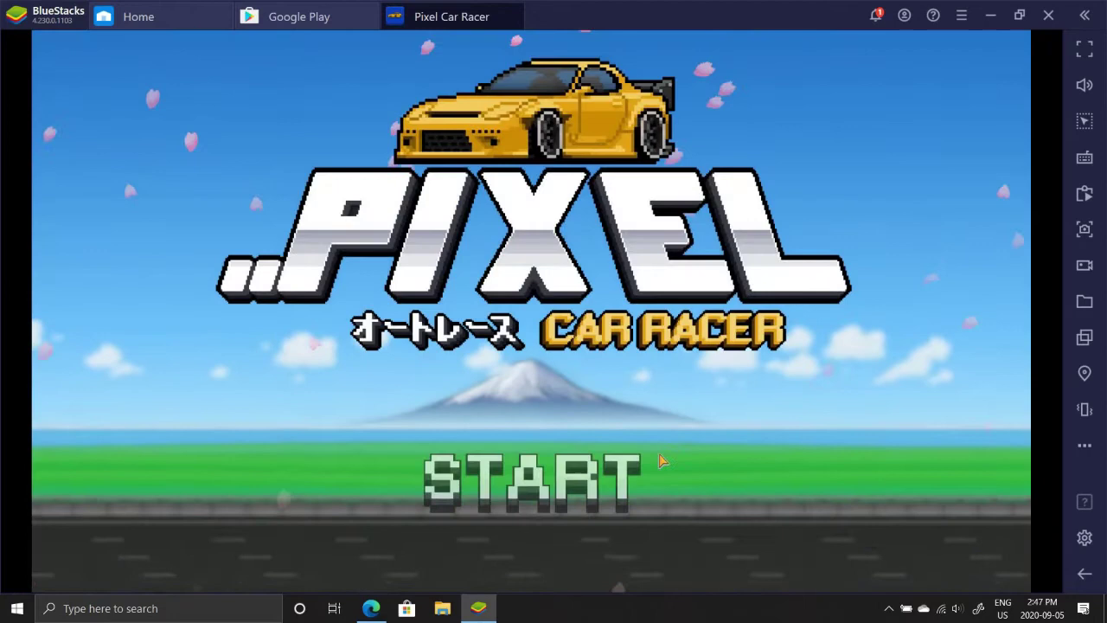
Start the game and go through the welcome dialogue and the unused stat points notice to reach the main menu.
{"action": "left_click", "coordinate": [611, 478]}
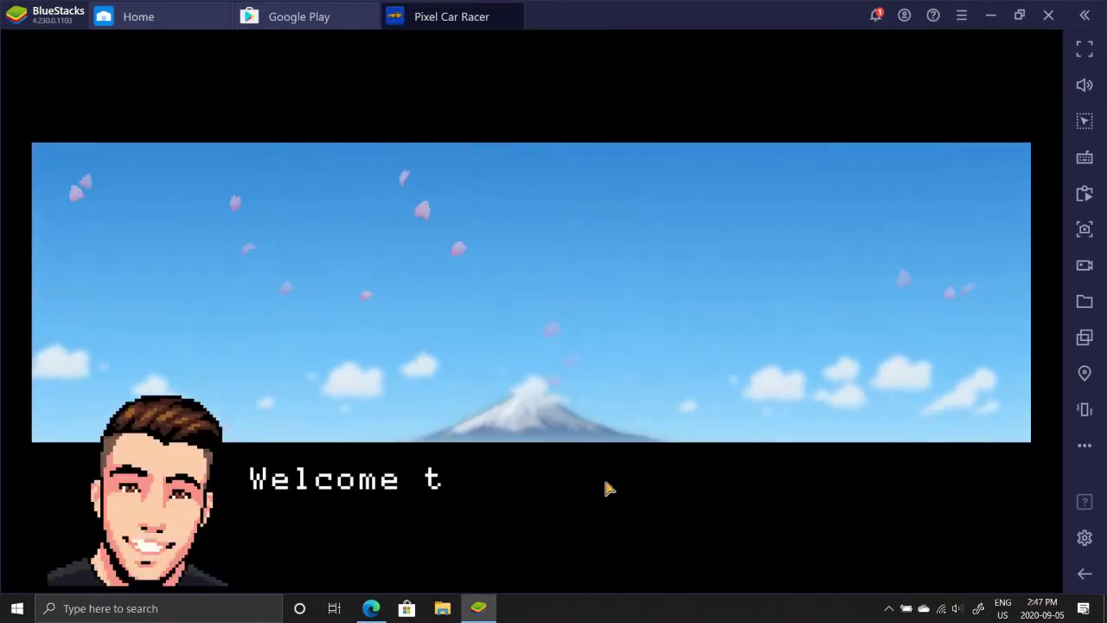
{"action": "left_click", "coordinate": [649, 551]}
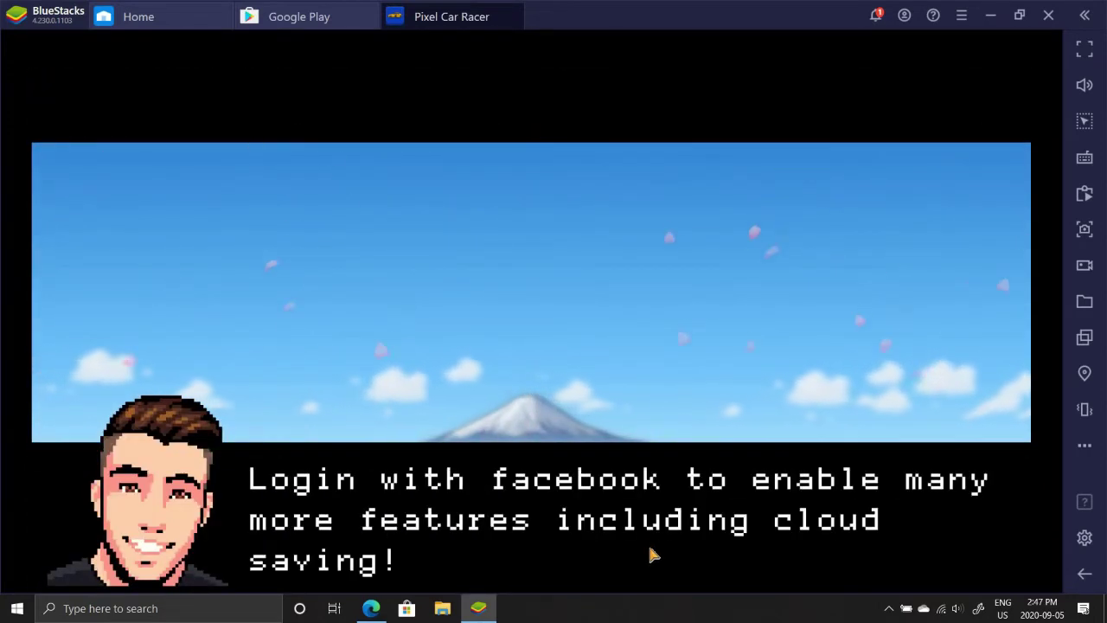
{"action": "left_click", "coordinate": [651, 554]}
{"action": "left_click", "coordinate": [649, 553]}
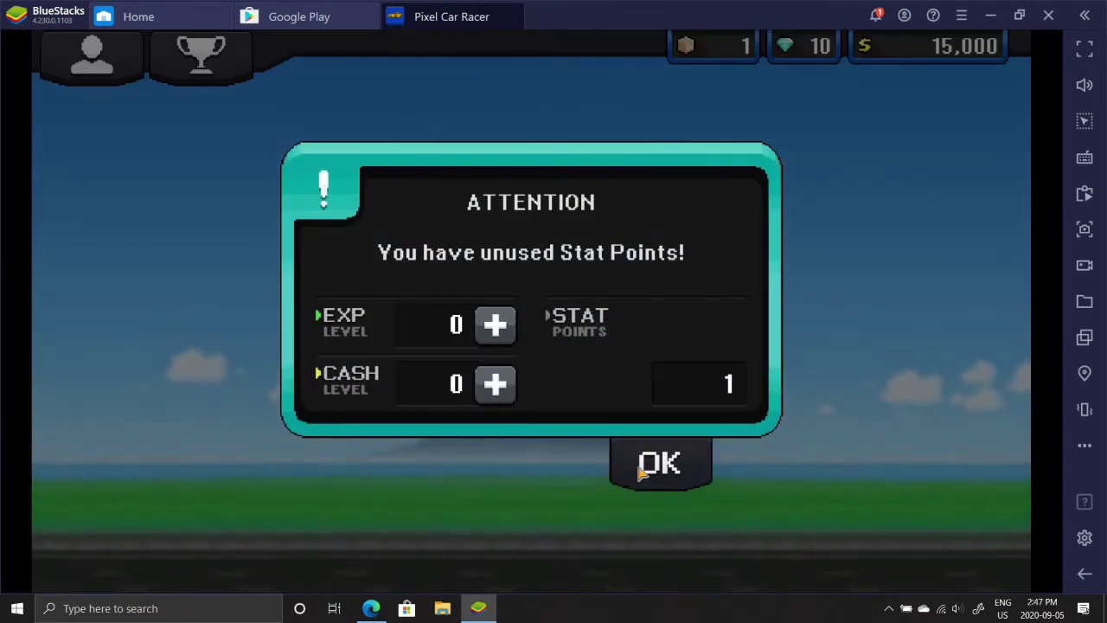
{"action": "left_click", "coordinate": [495, 383]}
{"action": "left_click", "coordinate": [562, 402]}
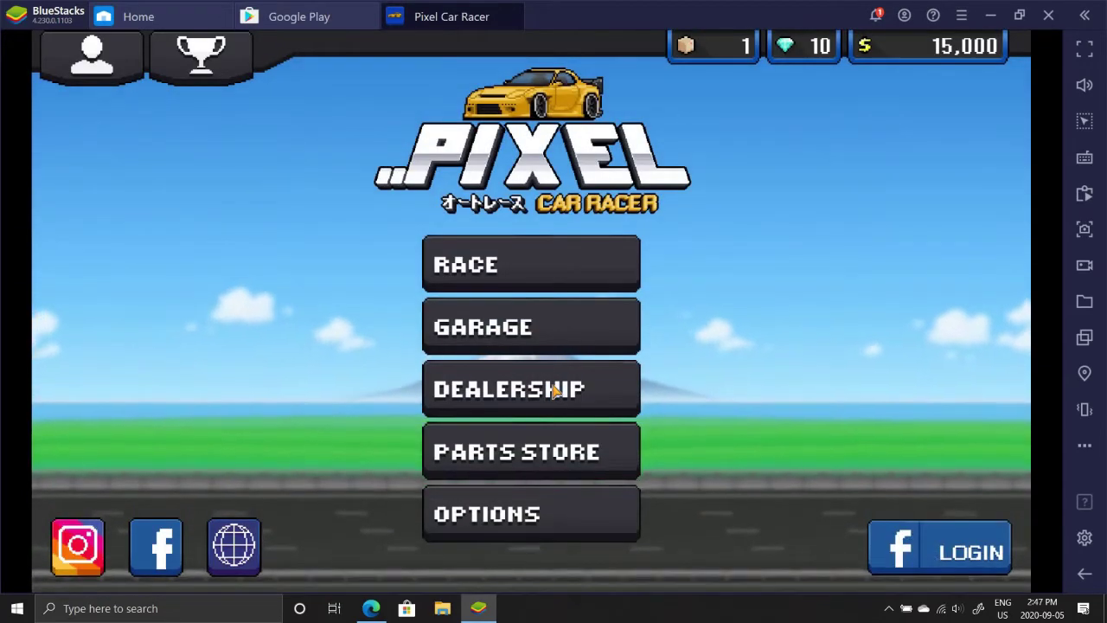
Start a Freerun drag race at the Beginner level with automatic transmission.
{"action": "left_click", "coordinate": [510, 264]}
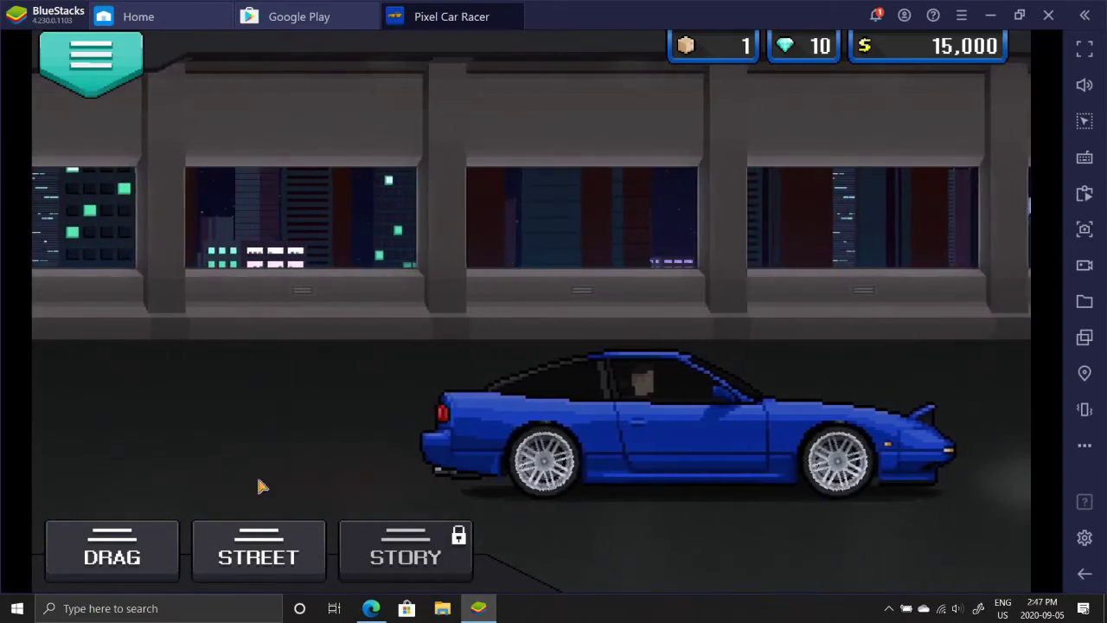
{"action": "left_click", "coordinate": [112, 544]}
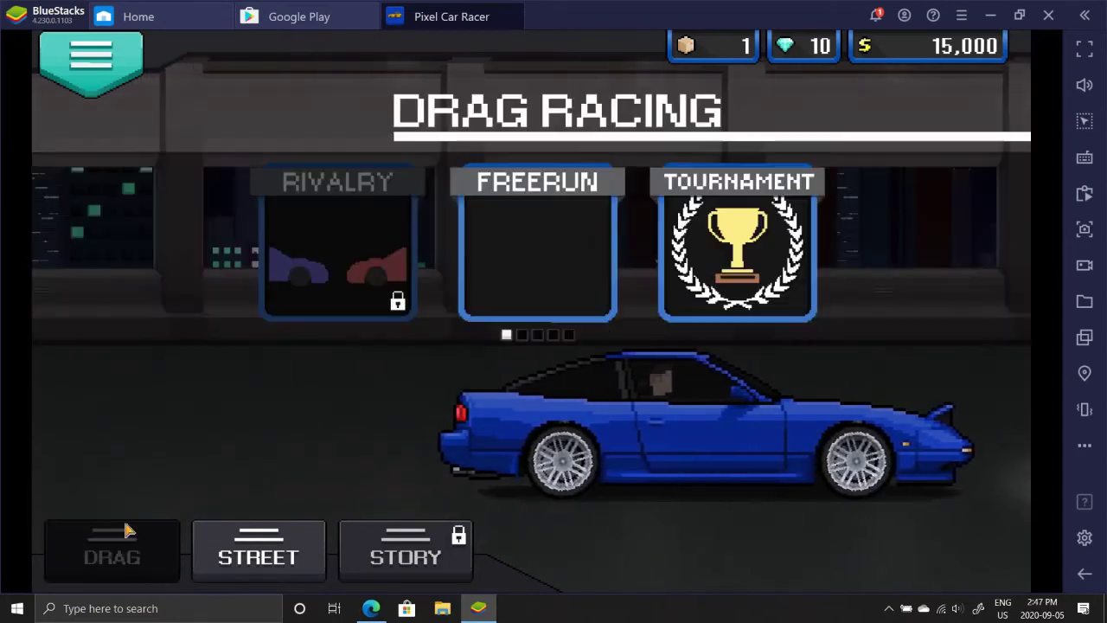
{"action": "left_click", "coordinate": [505, 284]}
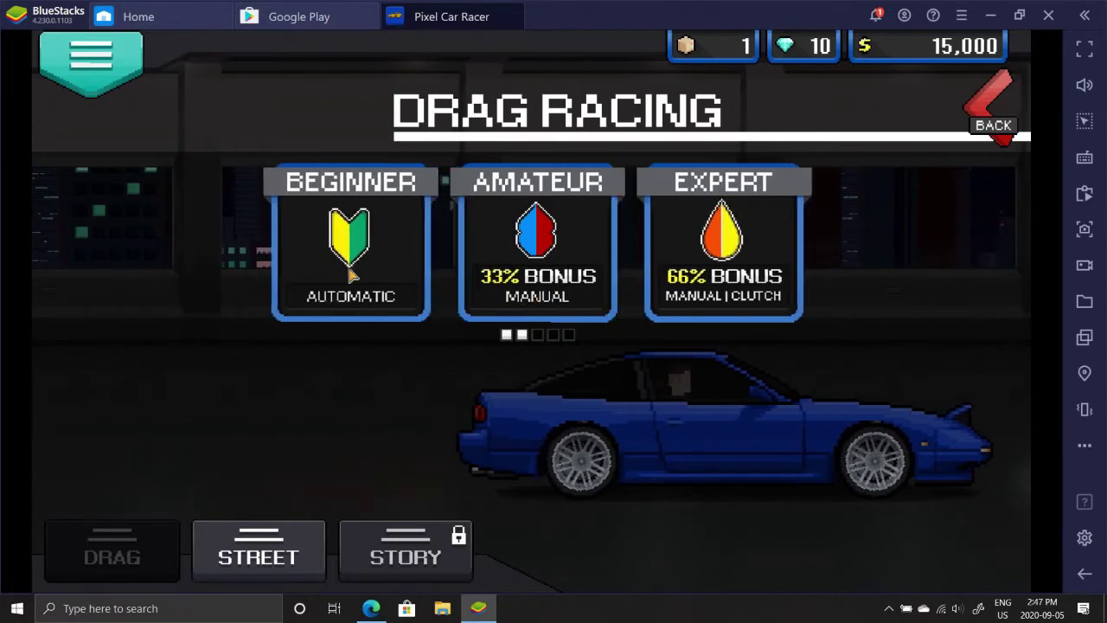
{"action": "left_click", "coordinate": [350, 275]}
{"action": "left_click", "coordinate": [372, 285]}
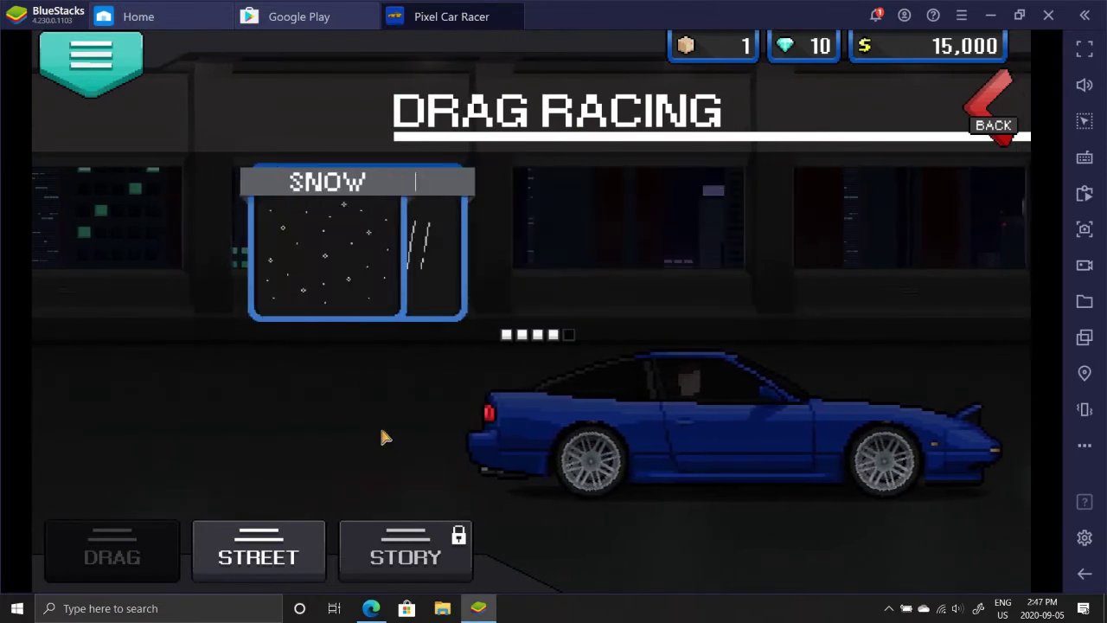
{"action": "left_click", "coordinate": [441, 289]}
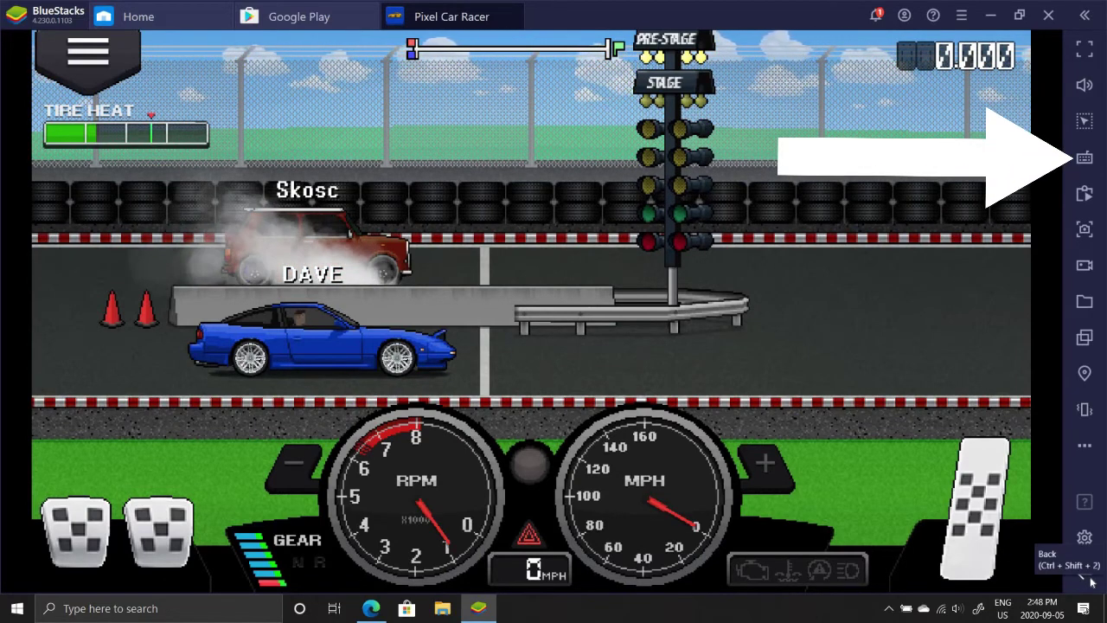
In the advanced game controls editor, place a tap spot bound to W on the accelerator pedal and one bound to Space on the leftmost pedal.
{"action": "left_click", "coordinate": [1088, 161]}
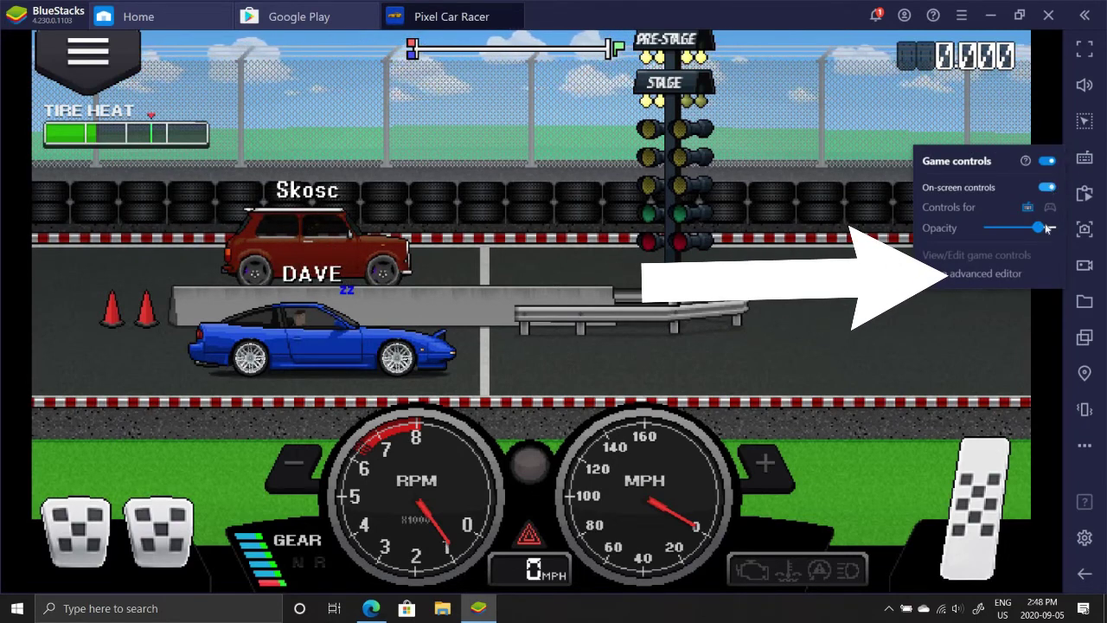
{"action": "left_click", "coordinate": [1003, 273]}
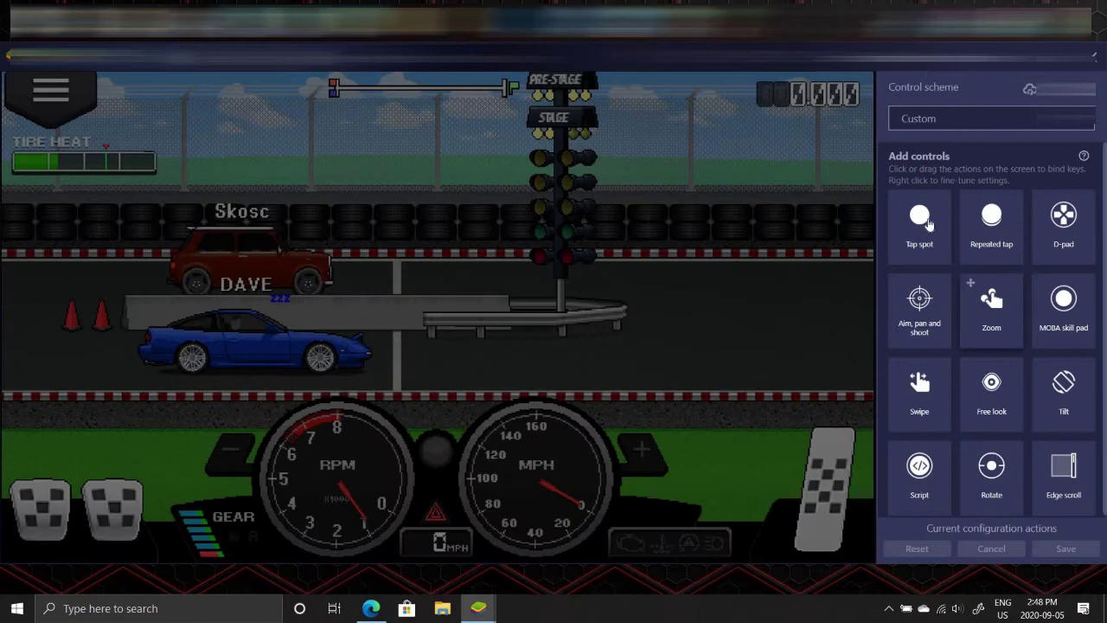
{"action": "left_click_drag", "start_coordinate": [921, 215], "coordinate": [829, 475]}
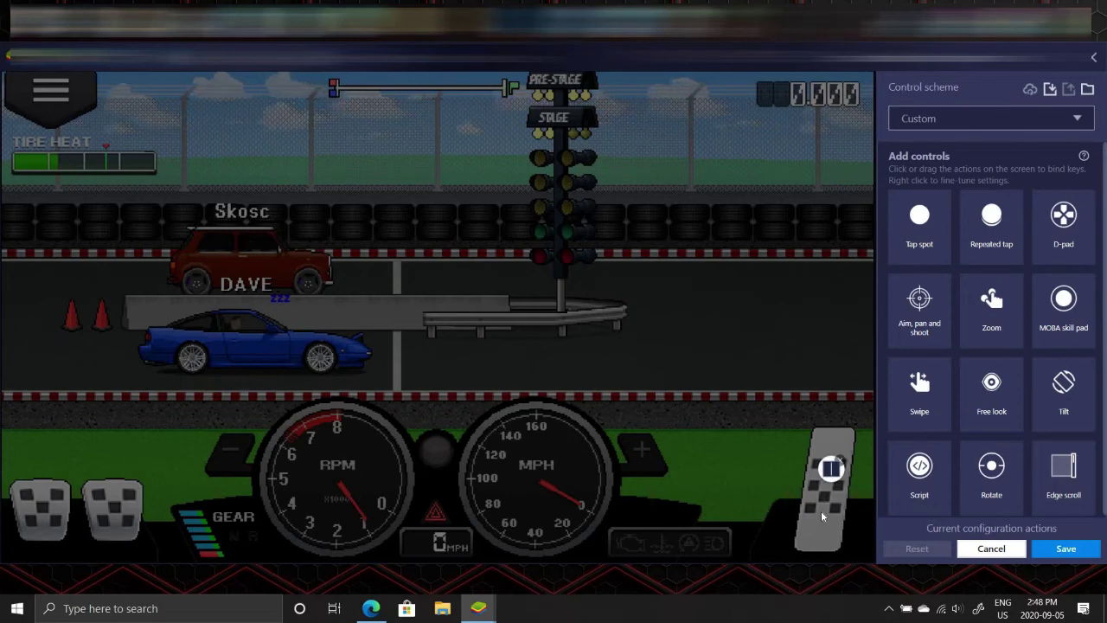
{"action": "key", "text": "w"}
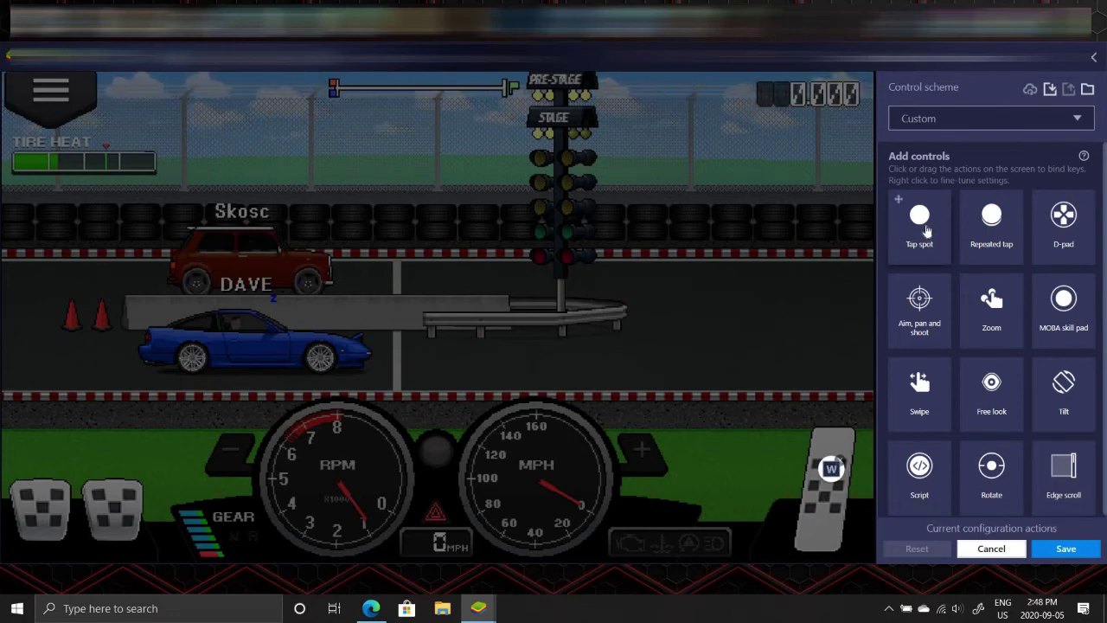
{"action": "left_click_drag", "start_coordinate": [223, 468], "coordinate": [41, 507]}
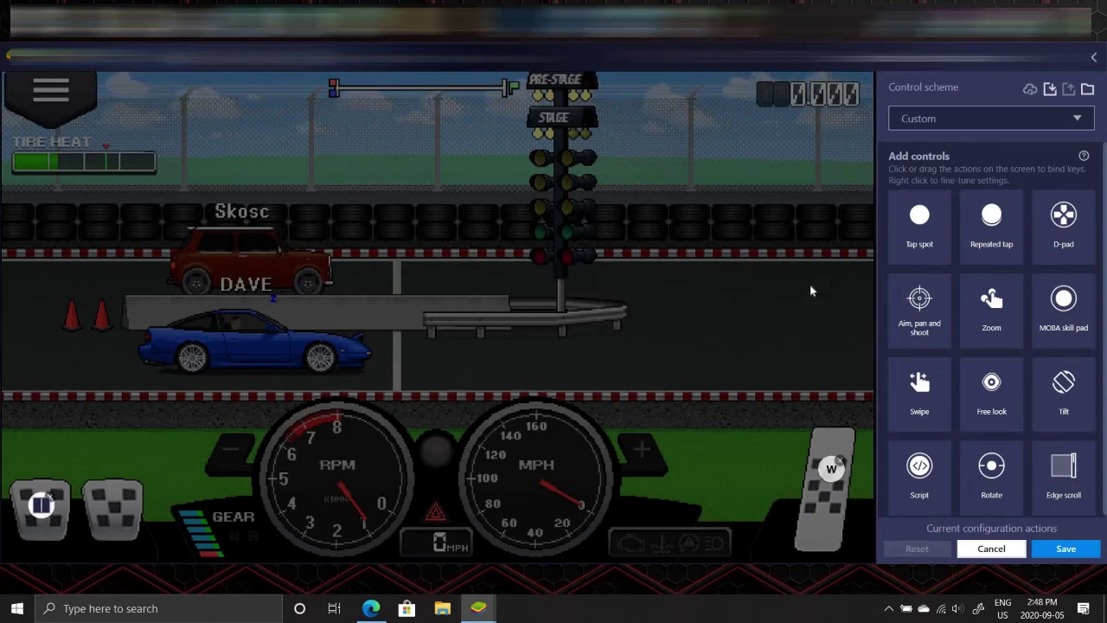
{"action": "key", "text": "space"}
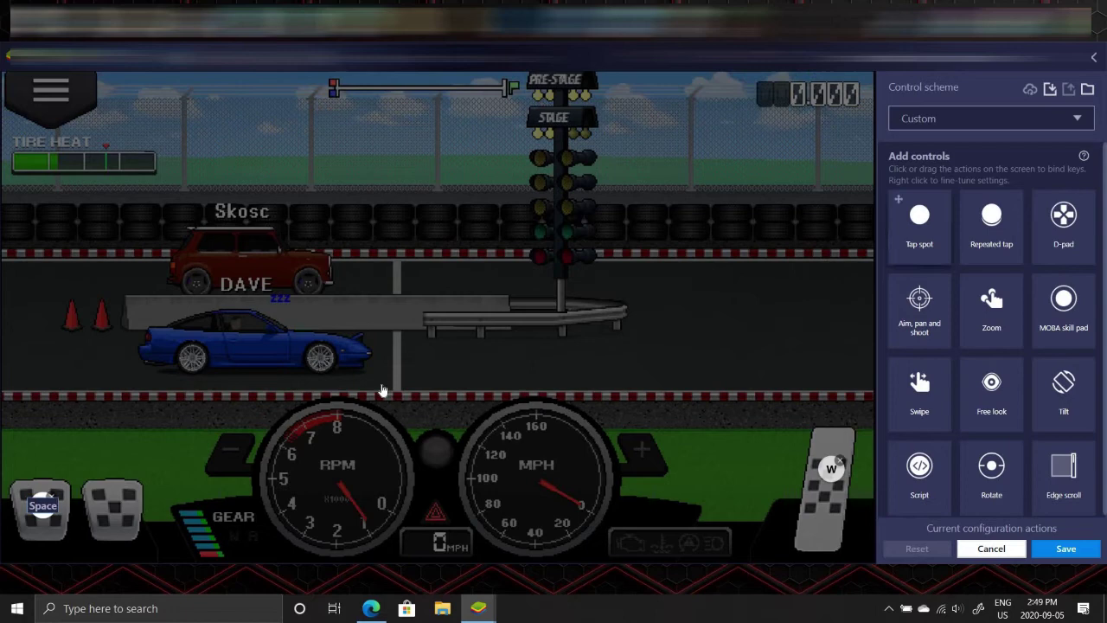
Add tap spots bound to S on the second pedal, E on the plus shifter and Q on the minus shifter, and save the control scheme.
{"action": "left_click", "coordinate": [143, 502]}
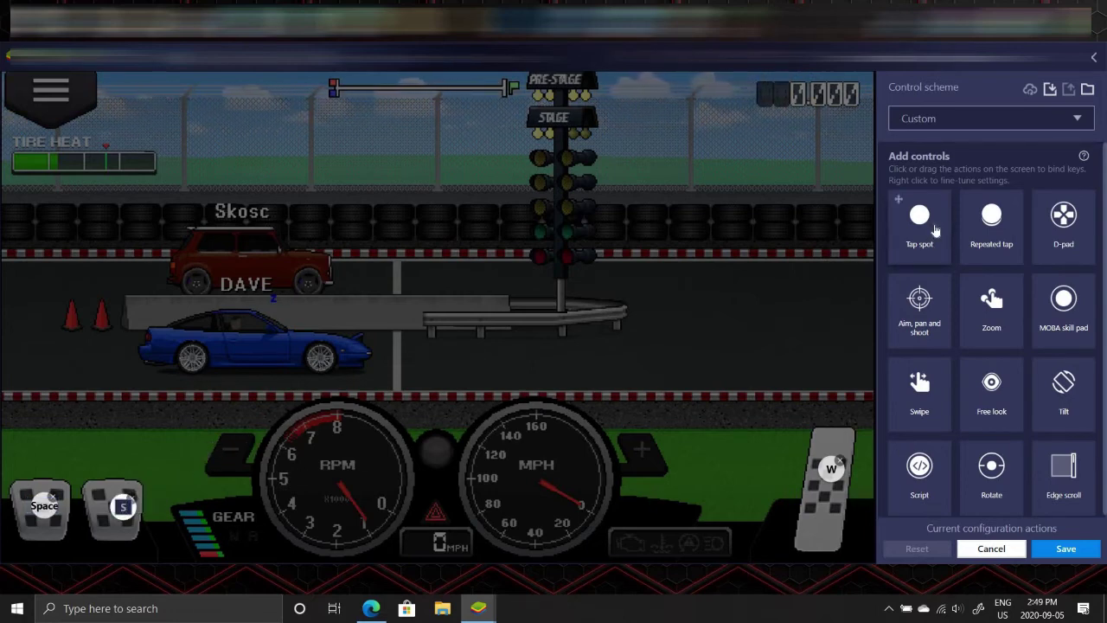
{"action": "left_click", "coordinate": [640, 461]}
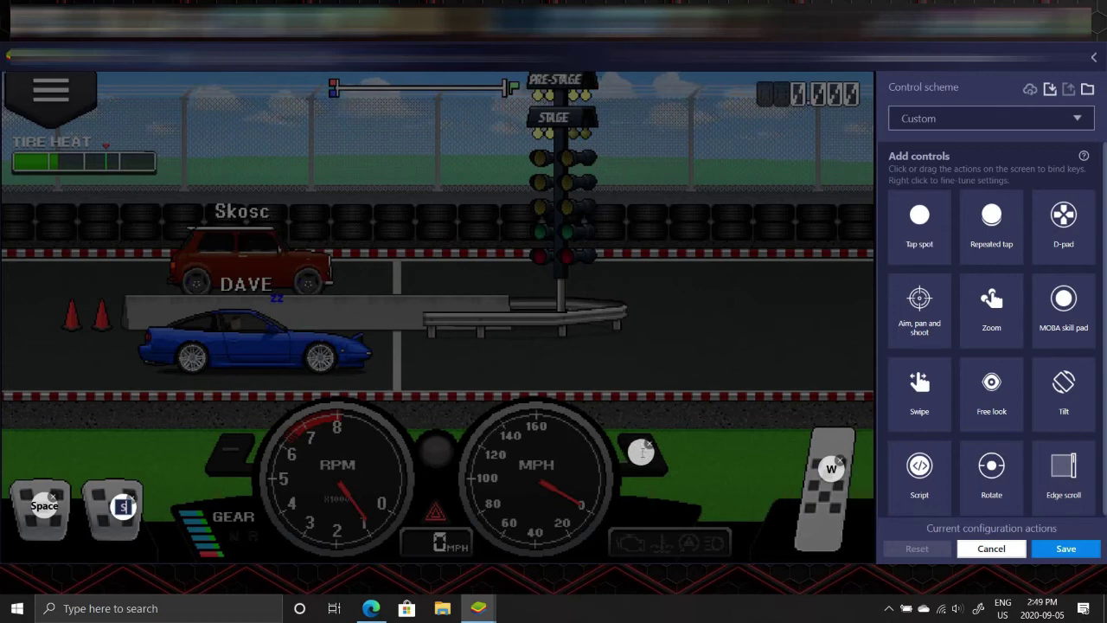
{"action": "key", "text": "e"}
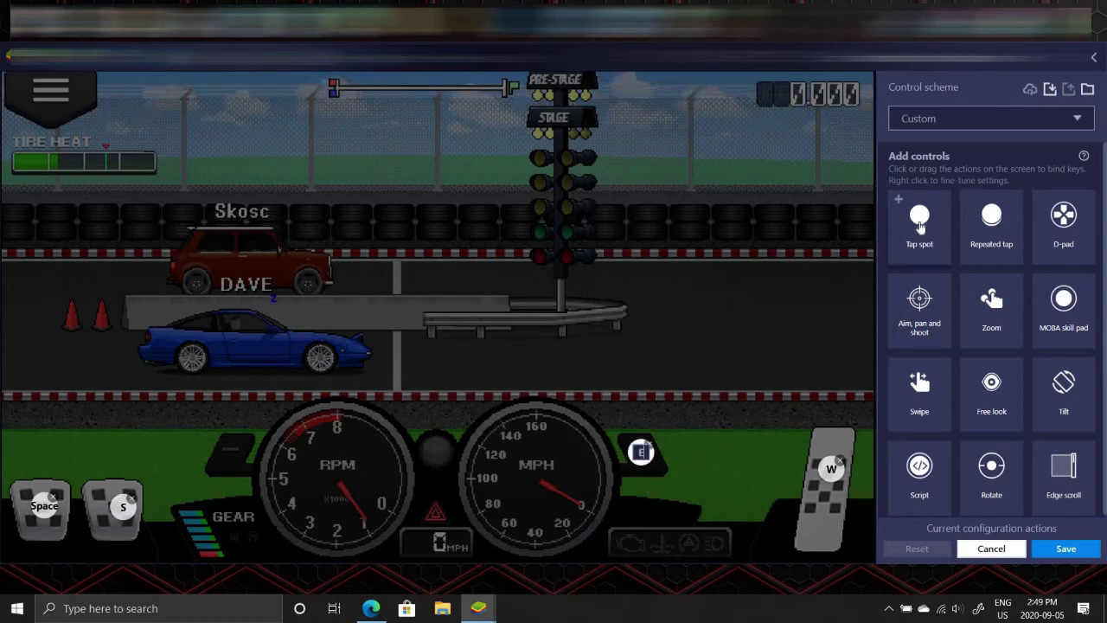
{"action": "left_click", "coordinate": [234, 451]}
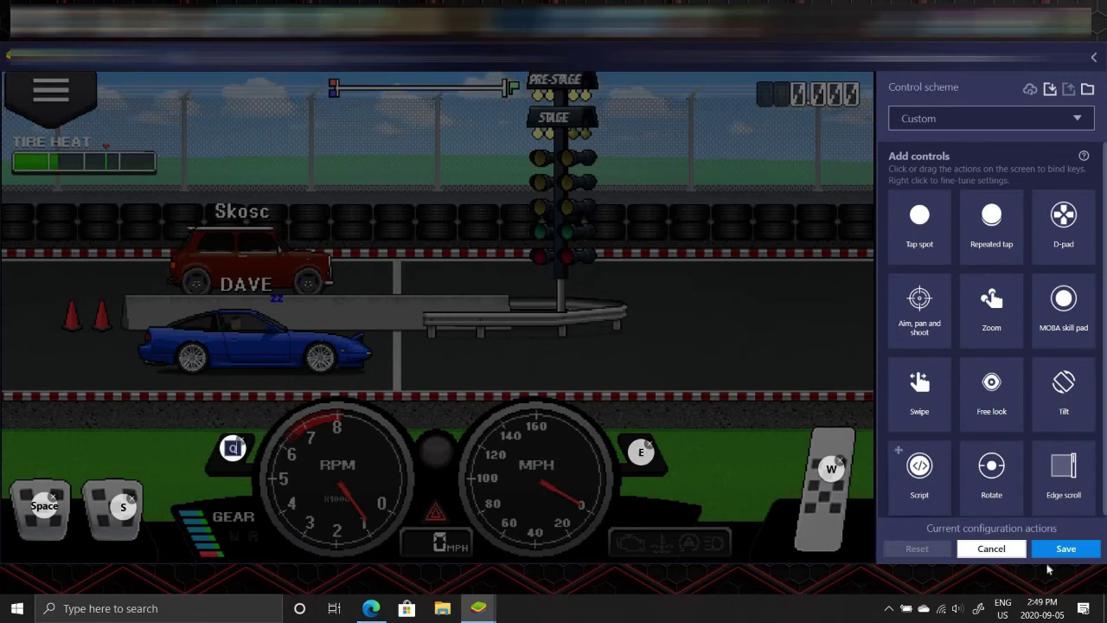
{"action": "key", "text": "q"}
{"action": "left_click", "coordinate": [1071, 549]}
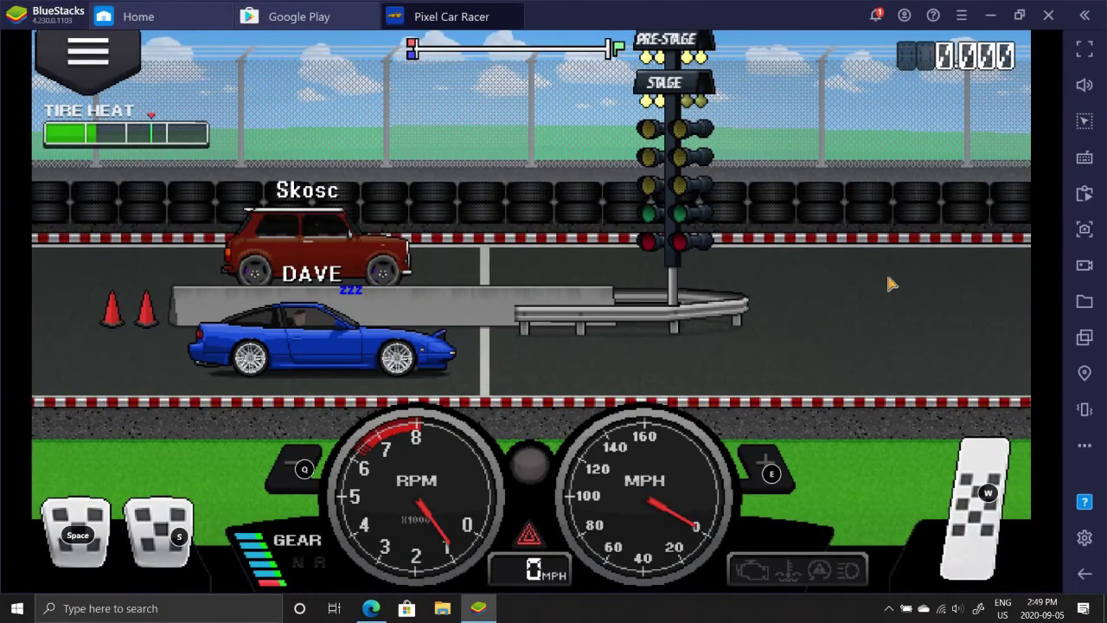
Test the mapped controls in the drag race by warming the tires, launching with the accelerator and shifting up through the gears.
{"action": "key", "text": "w"}
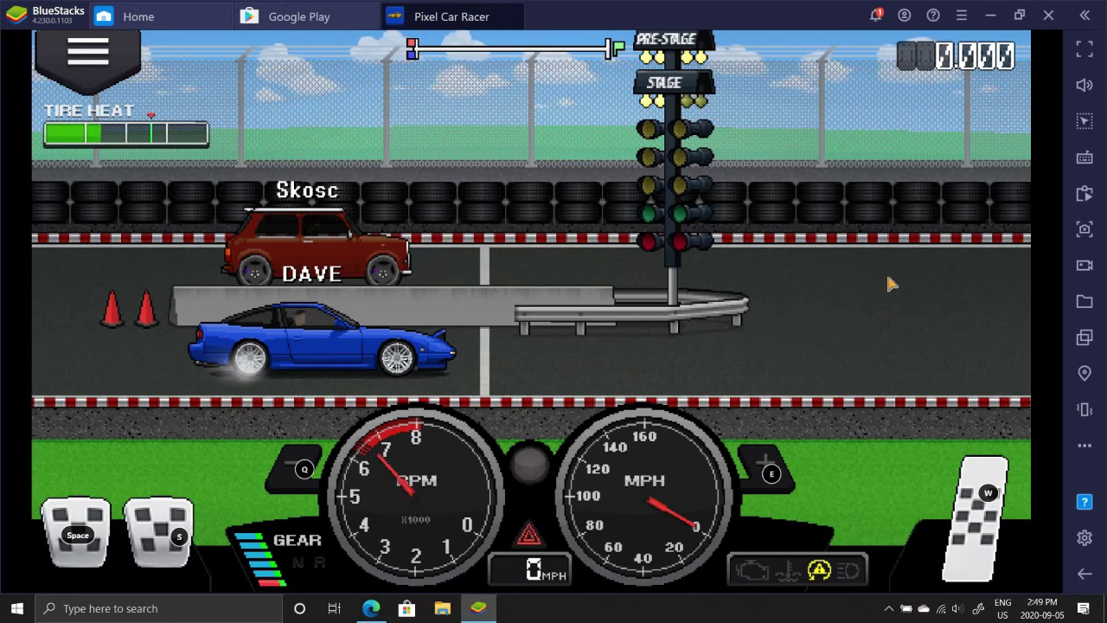
{"action": "key", "text": "s"}
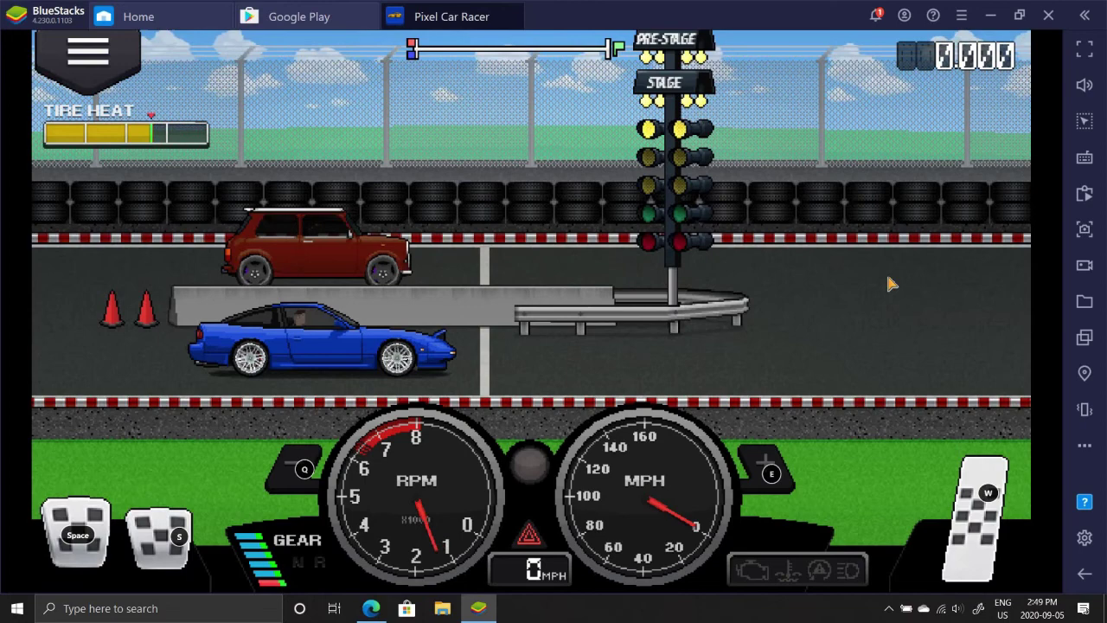
{"action": "key", "text": "w"}
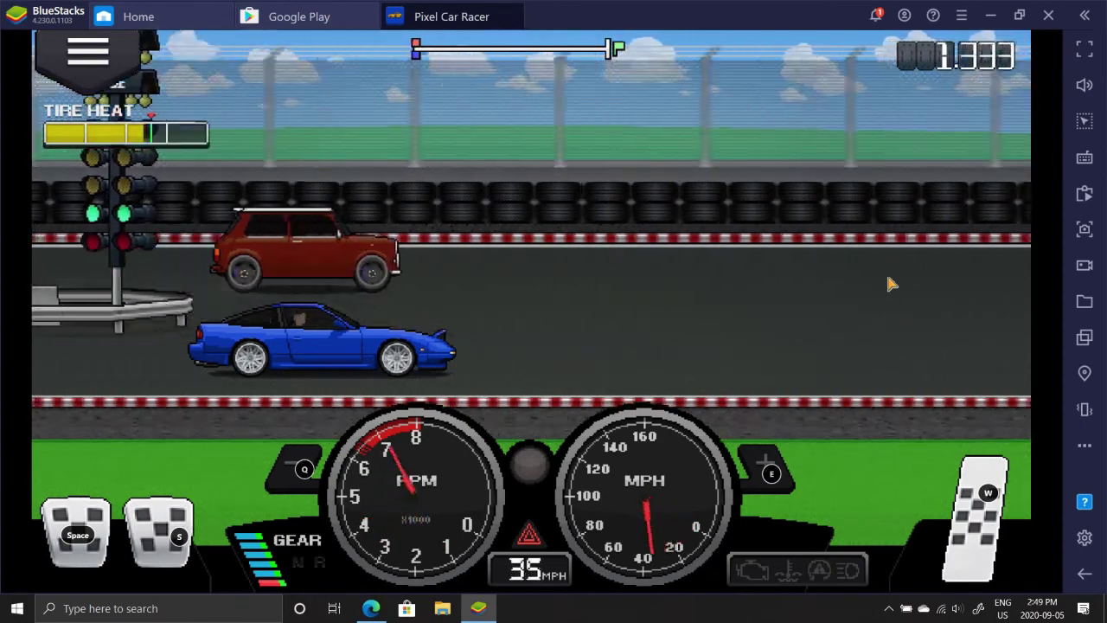
{"action": "key", "text": "e"}
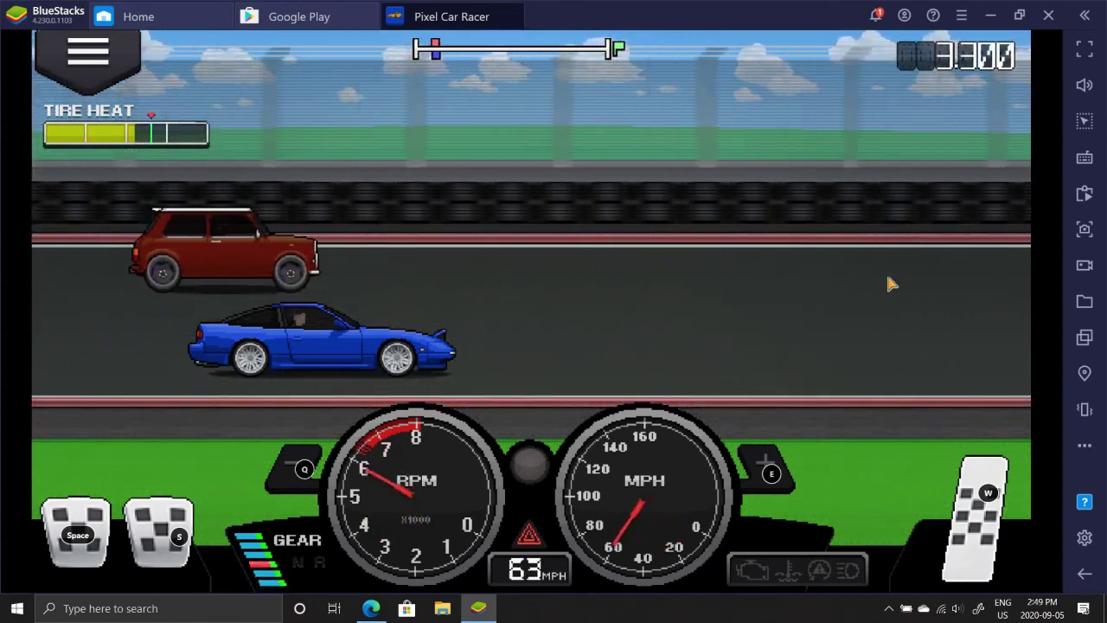
{"action": "key", "text": "e"}
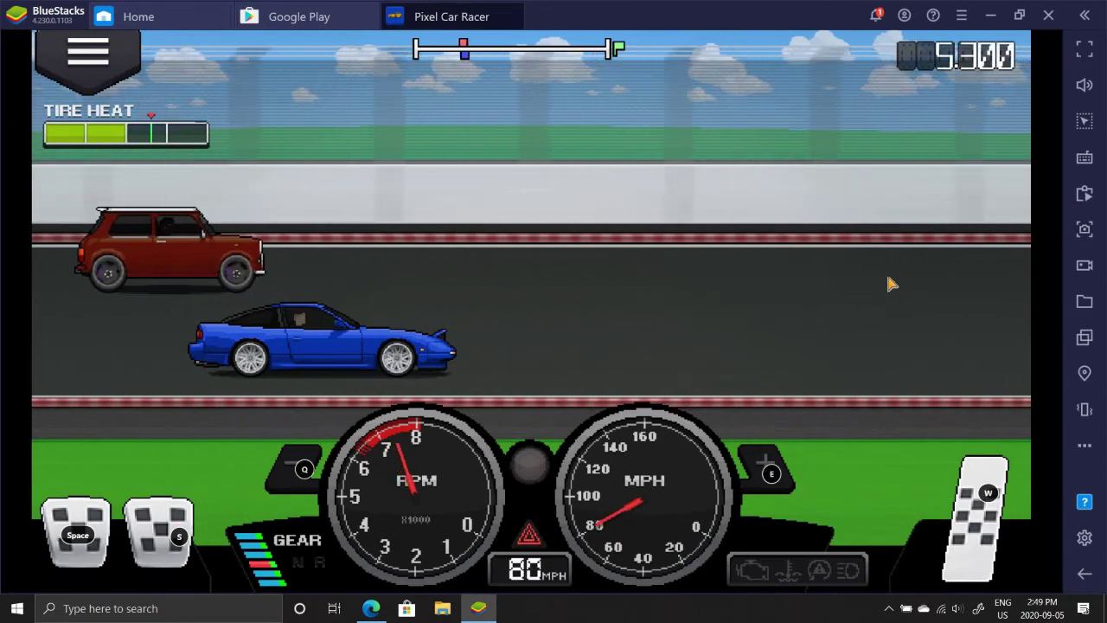